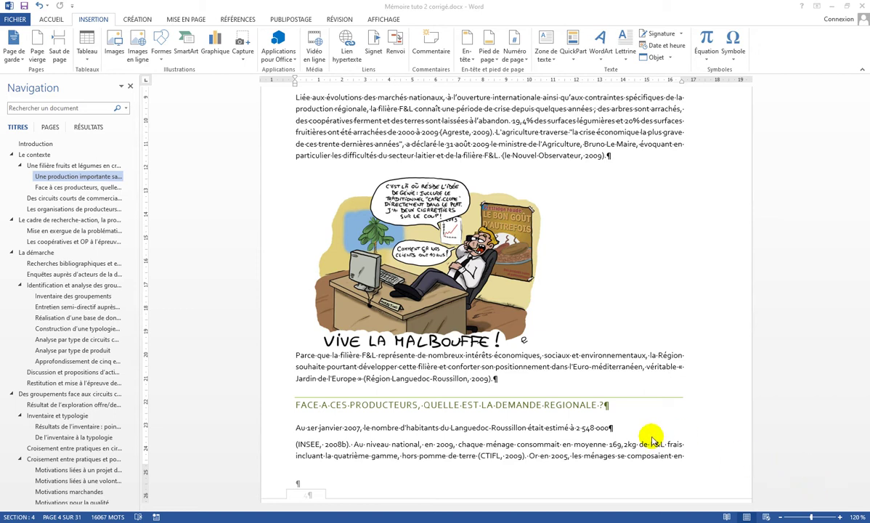
Step: Try square text wrapping on the office cartoon, restore its top-and-bottom wrapping and nudge the picture slightly
click(470, 268)
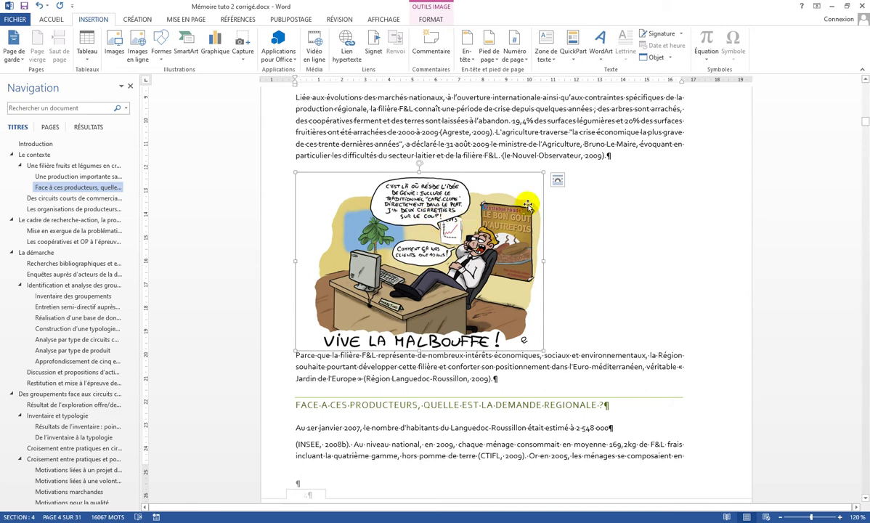
click(558, 180)
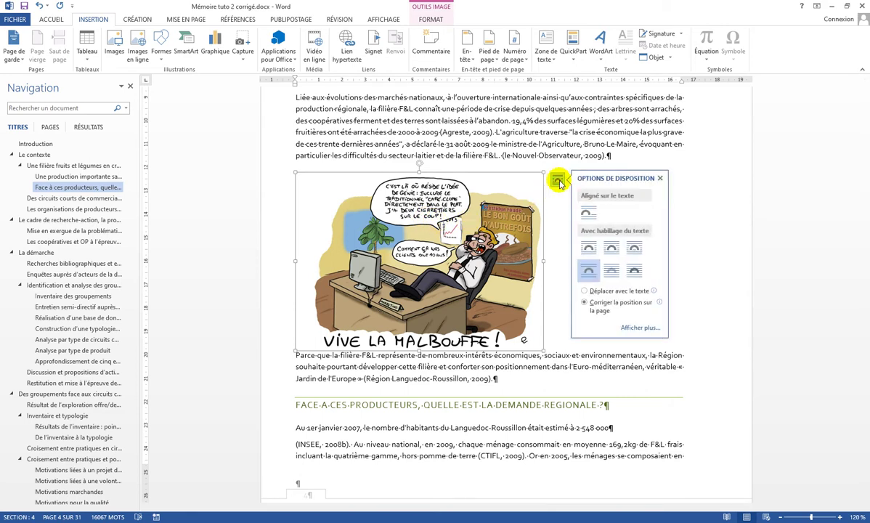
click(589, 273)
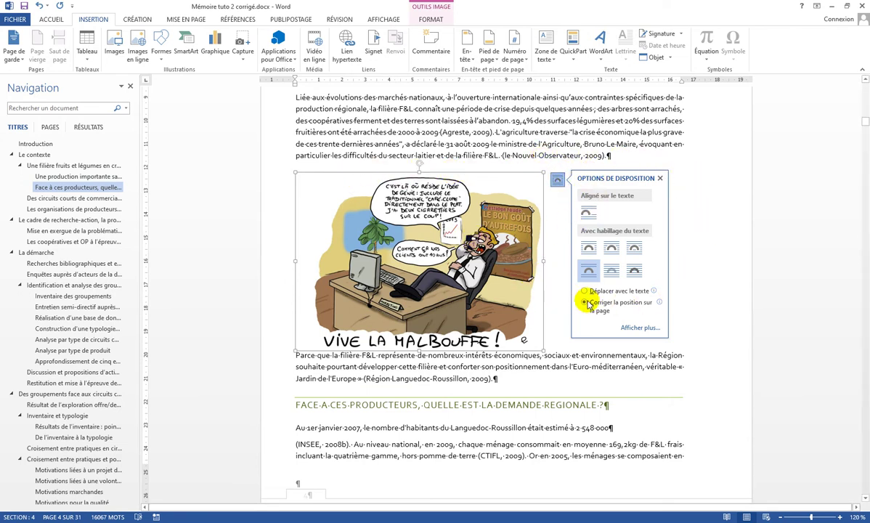
click(591, 251)
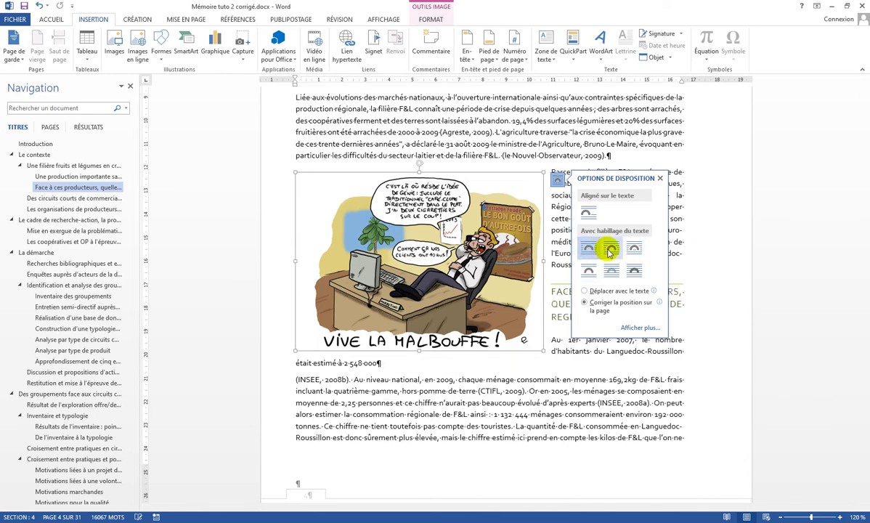
click(590, 250)
click(589, 250)
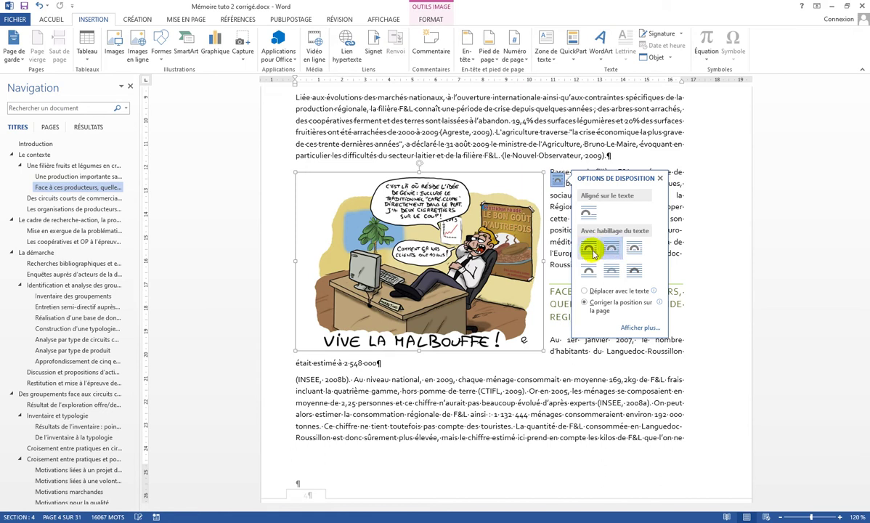
click(593, 251)
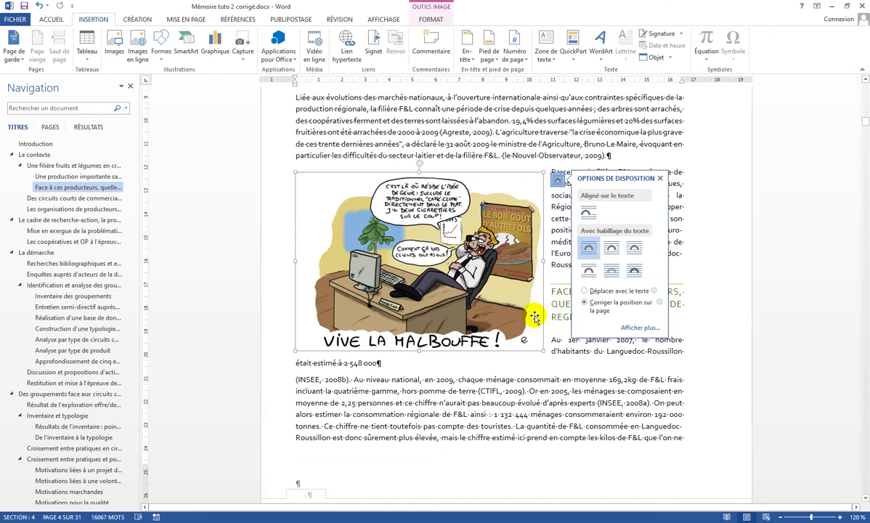
click(588, 273)
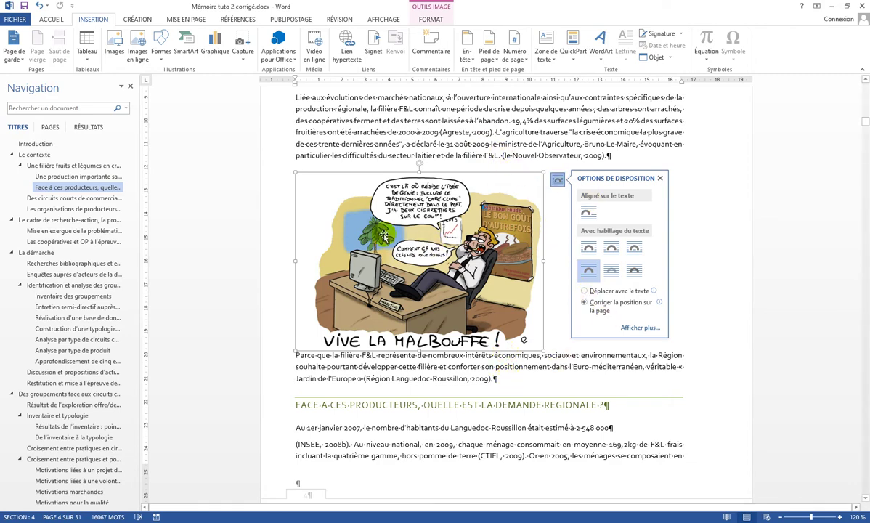
mouse_move(359, 229)
mouse_down()
mouse_move(380, 235)
mouse_move(461, 218)
mouse_move(349, 230)
mouse_up()
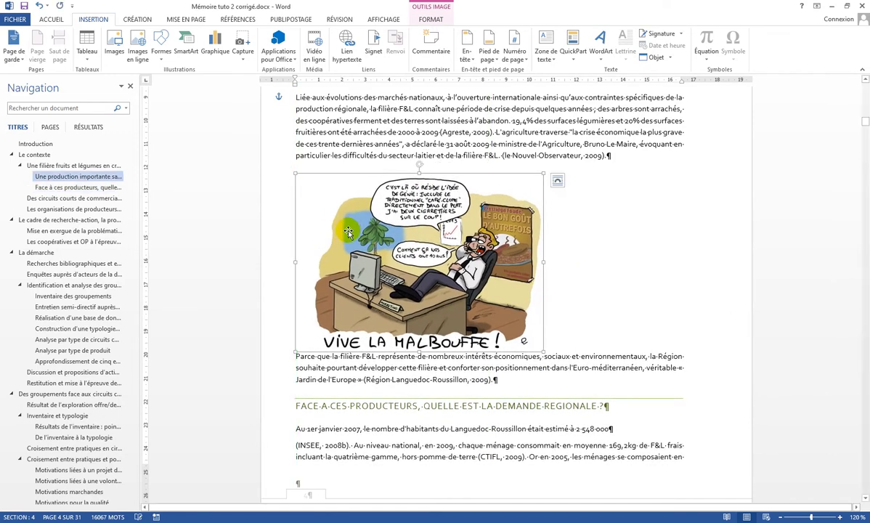
Step: Set the cartoon's horizontal placement to an absolute position of 2,5 cm relative to Marge de gauche
click(557, 182)
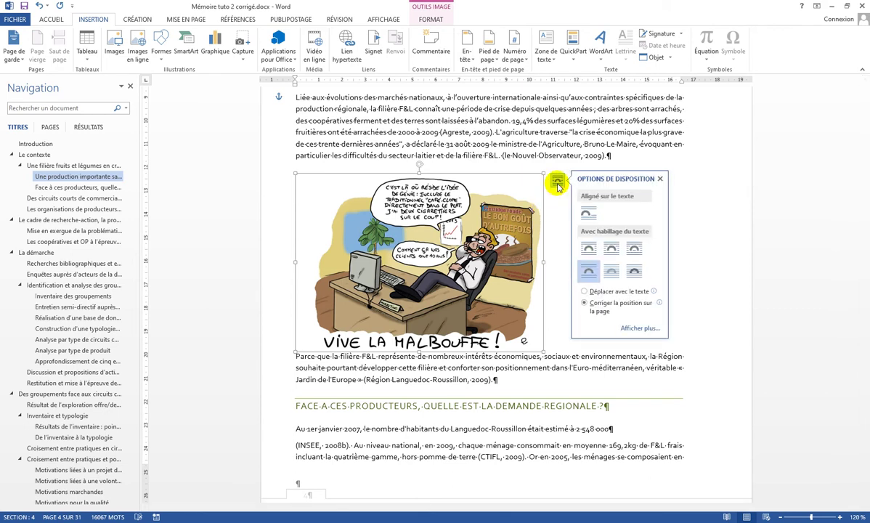
click(638, 329)
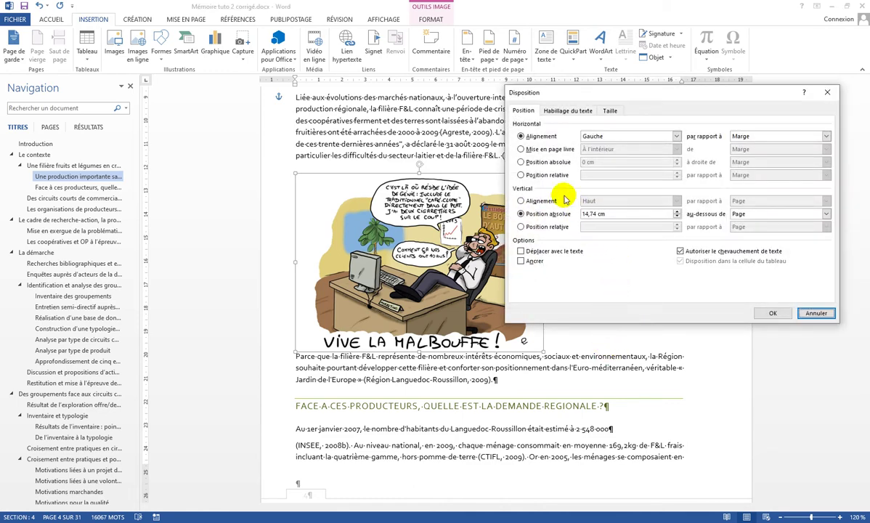
click(539, 165)
click(540, 164)
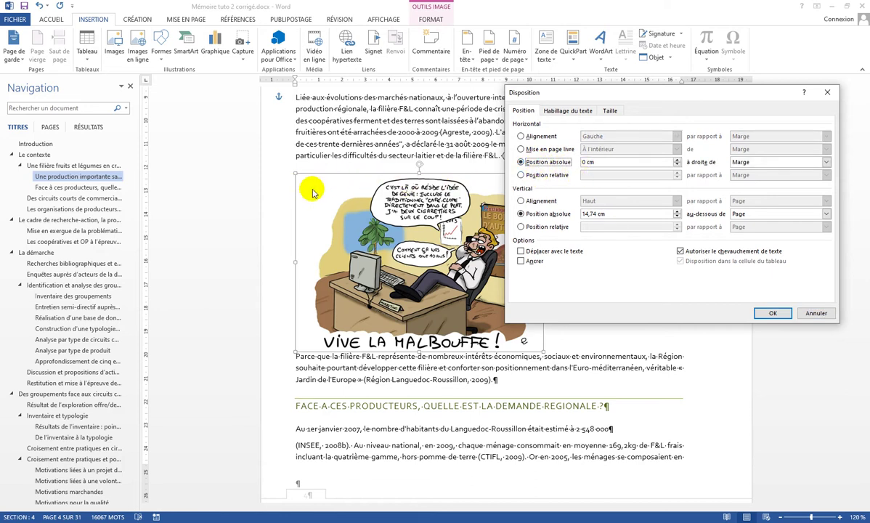
click(745, 163)
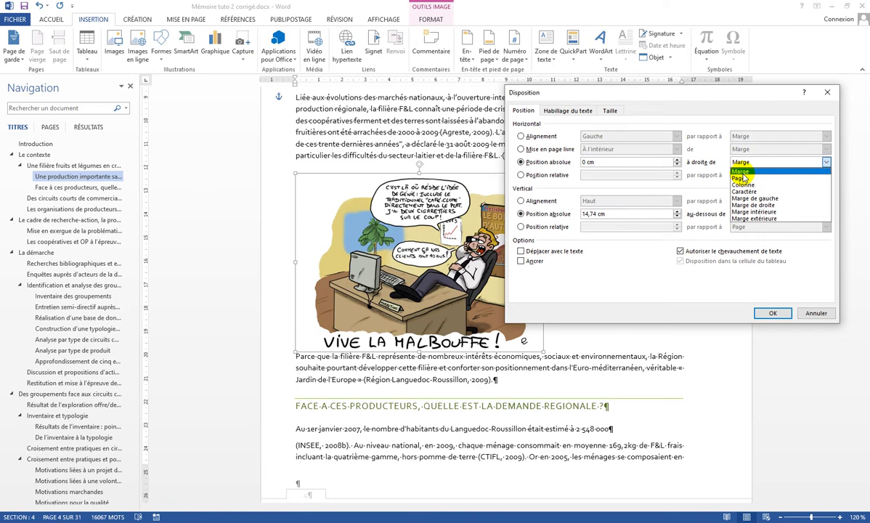
click(742, 199)
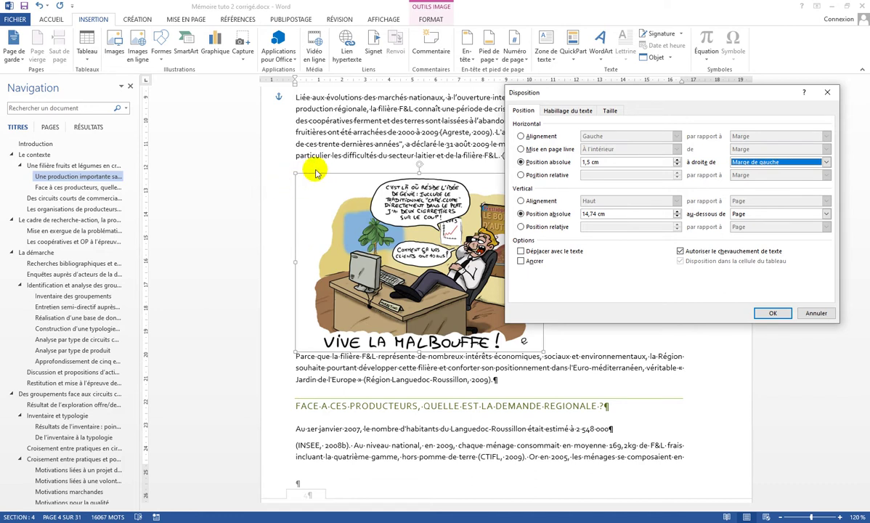
click(678, 160)
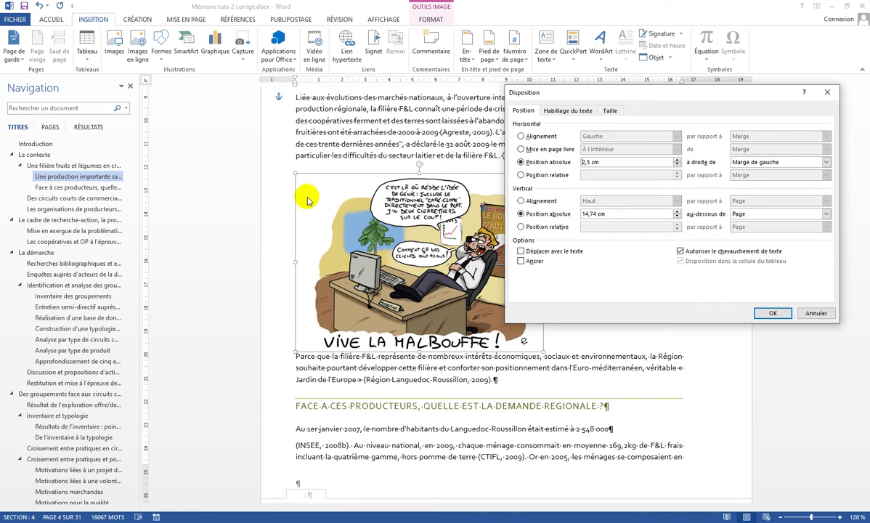
click(773, 314)
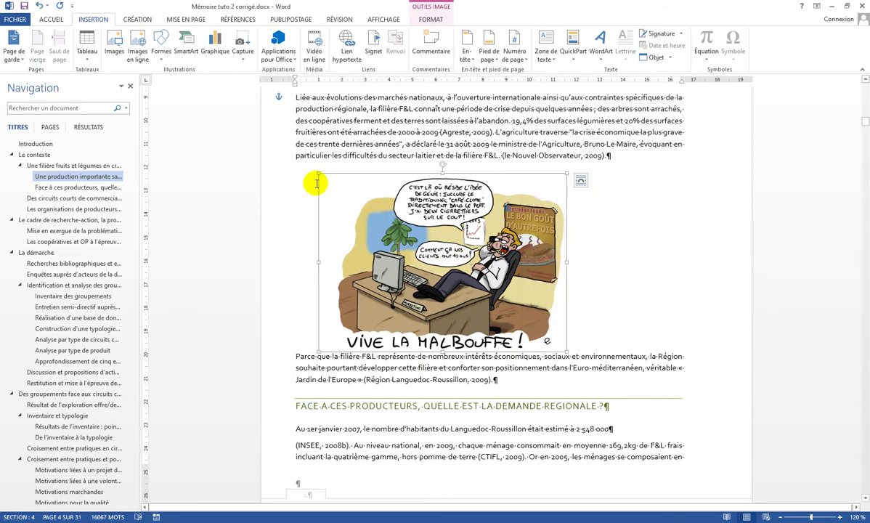
Step: Set the cartoon's absolute vertical position to 15 cm relative to Page, and move it back to the text's left edge between the two paragraphs
click(581, 180)
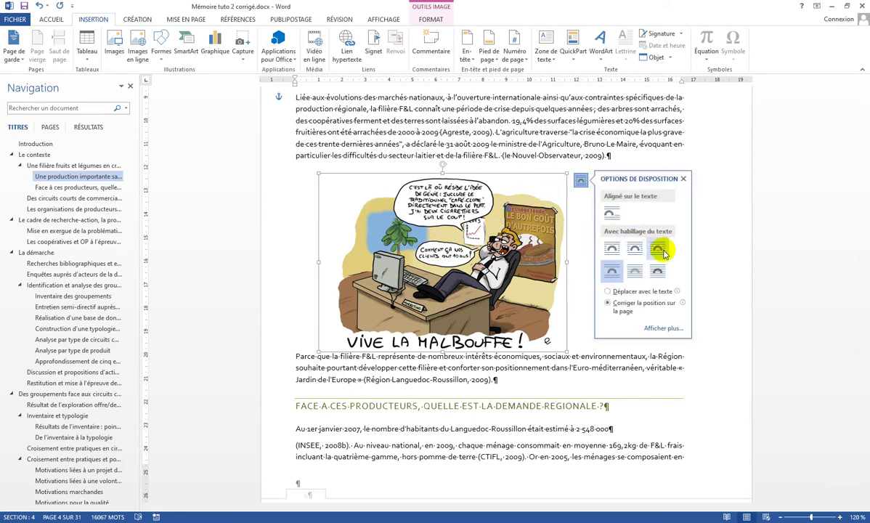
click(664, 330)
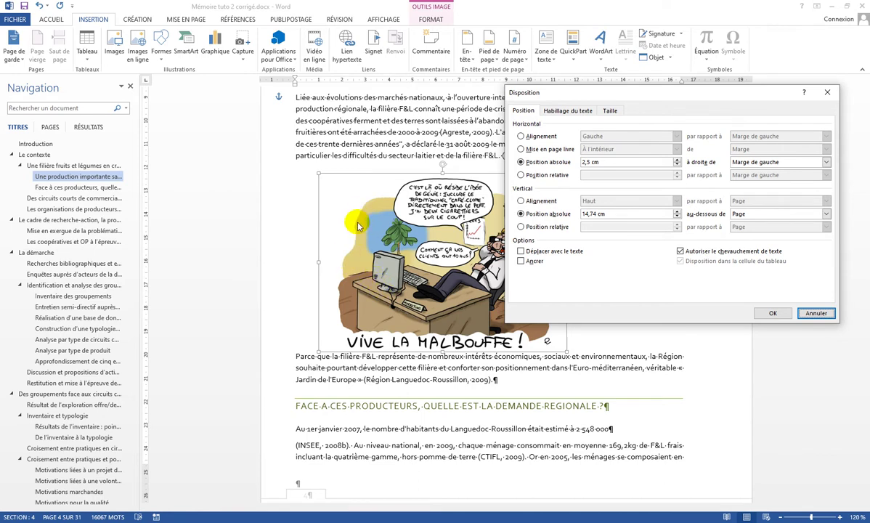
click(677, 211)
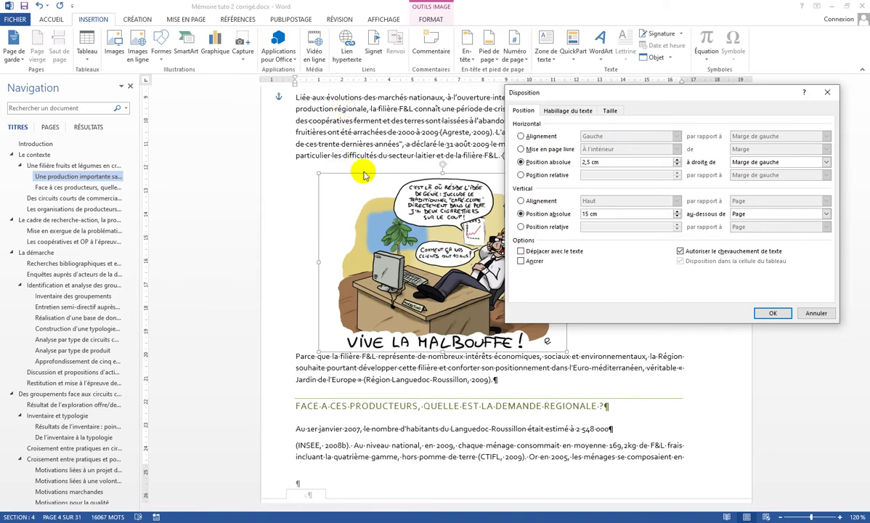
click(773, 312)
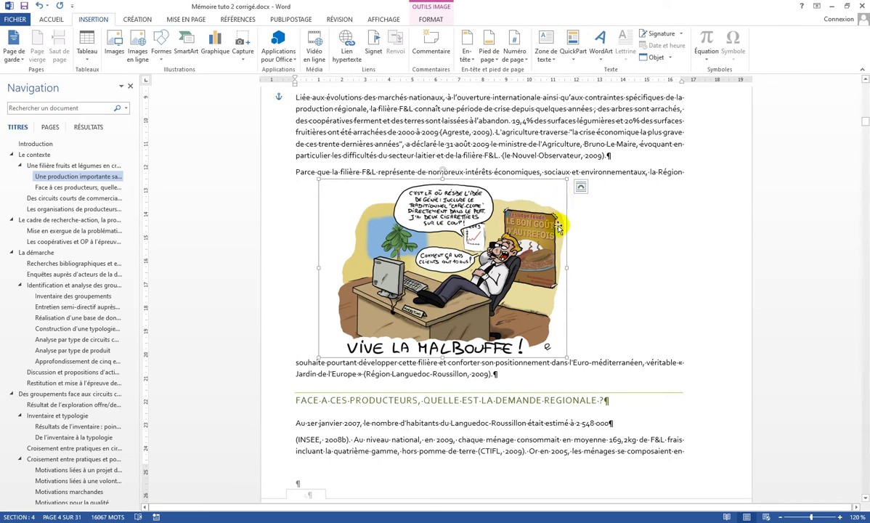
drag(349, 205, 317, 194)
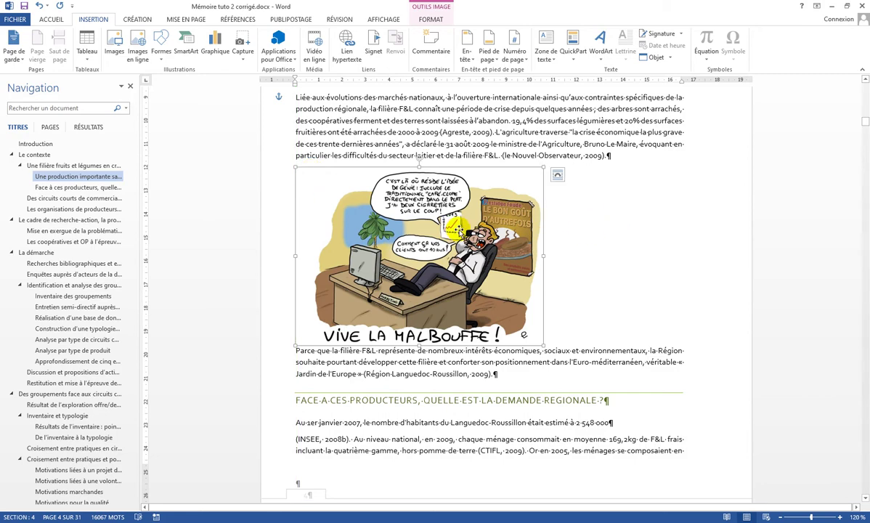
Step: Apply the Rapproché text wrapping to the cooking pot picture on page 5
scroll(574, 220, down, 1)
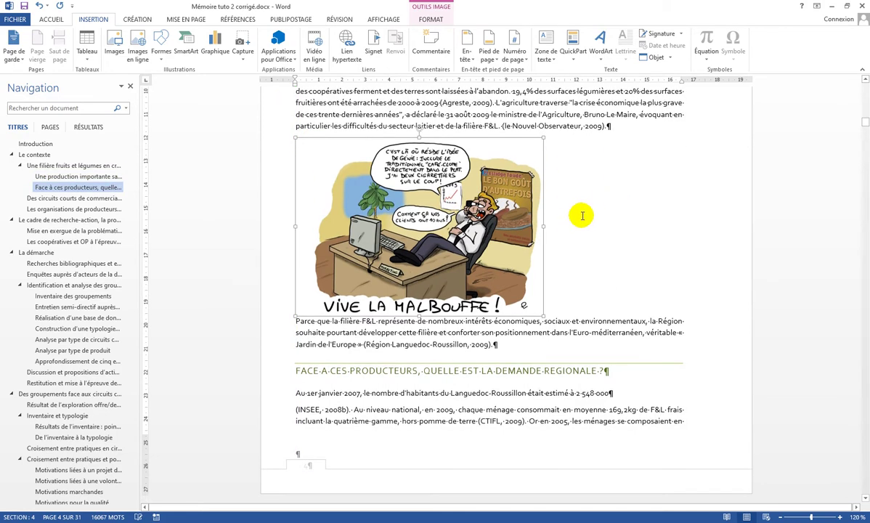
scroll(582, 212, down, 12)
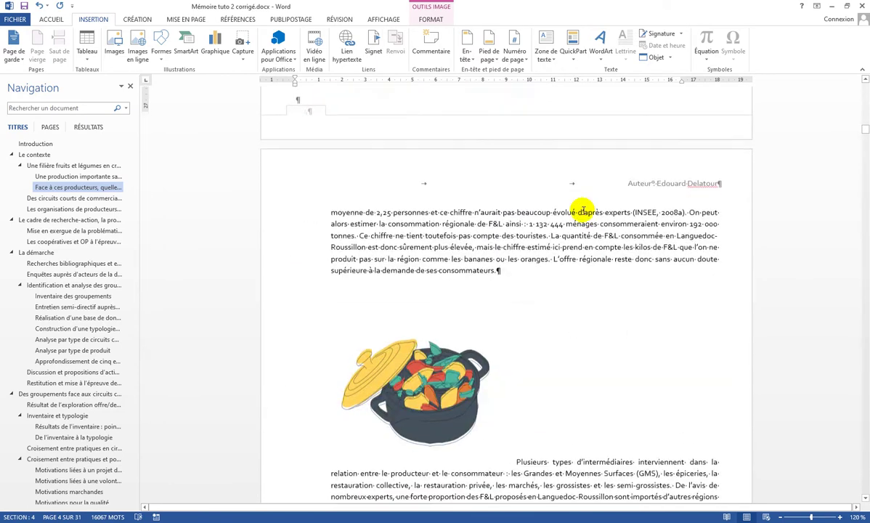
scroll(583, 211, down, 2)
click(429, 263)
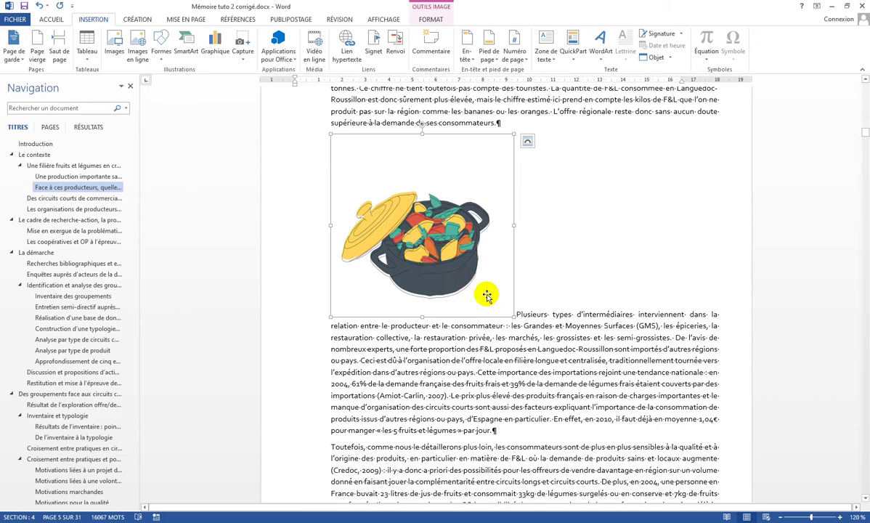
click(527, 143)
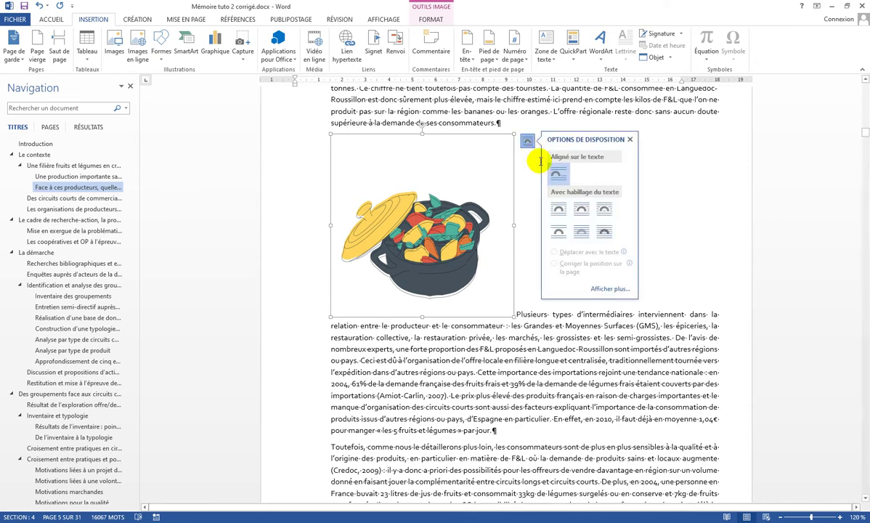
click(582, 210)
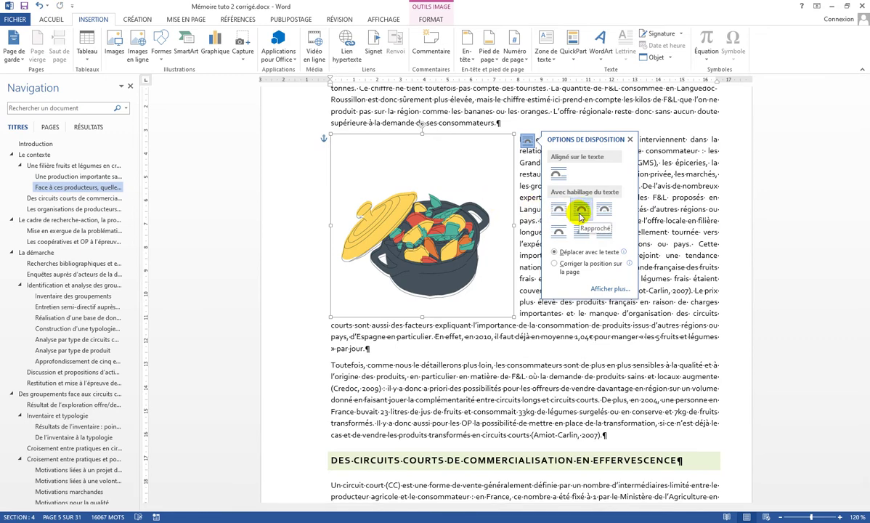
click(582, 211)
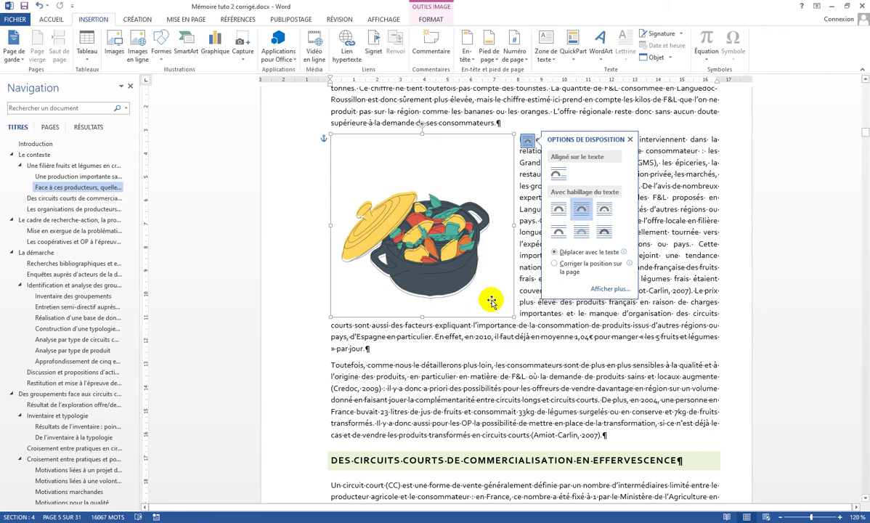
Step: Make the cooking pot picture's white background transparent and move the picture into the right half of the paragraph
click(431, 20)
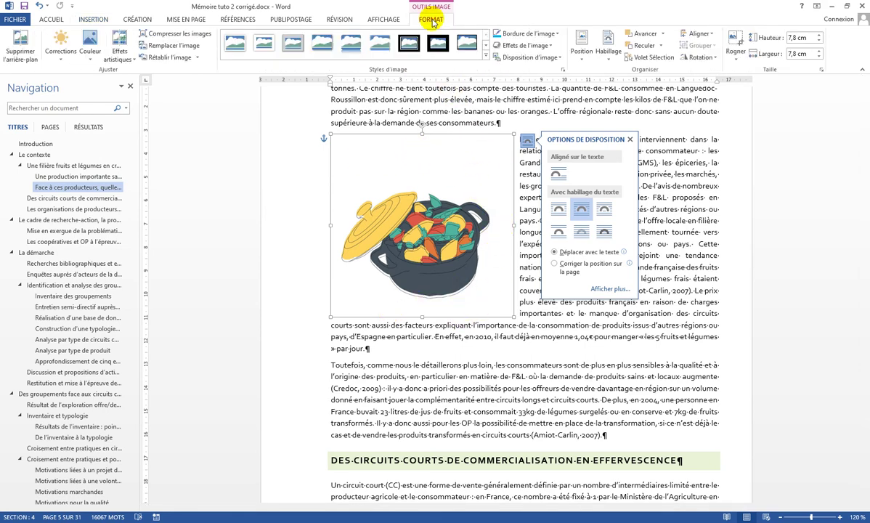
click(88, 60)
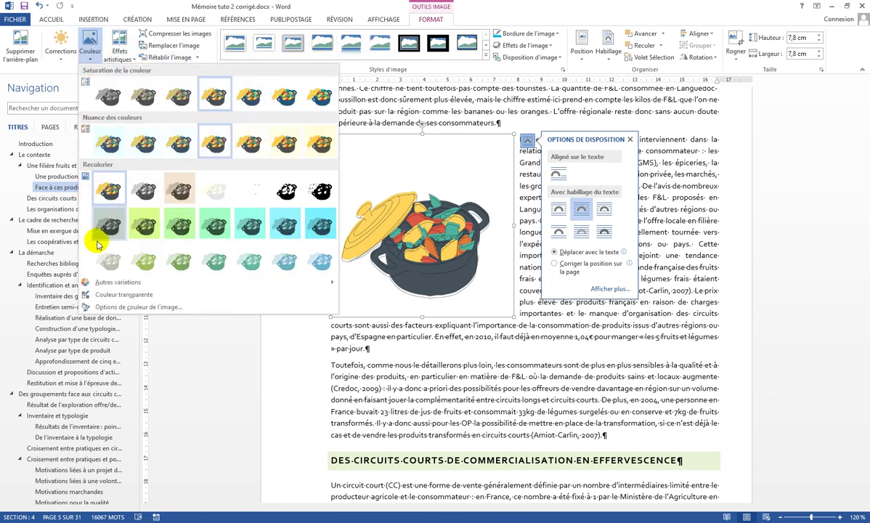
click(124, 295)
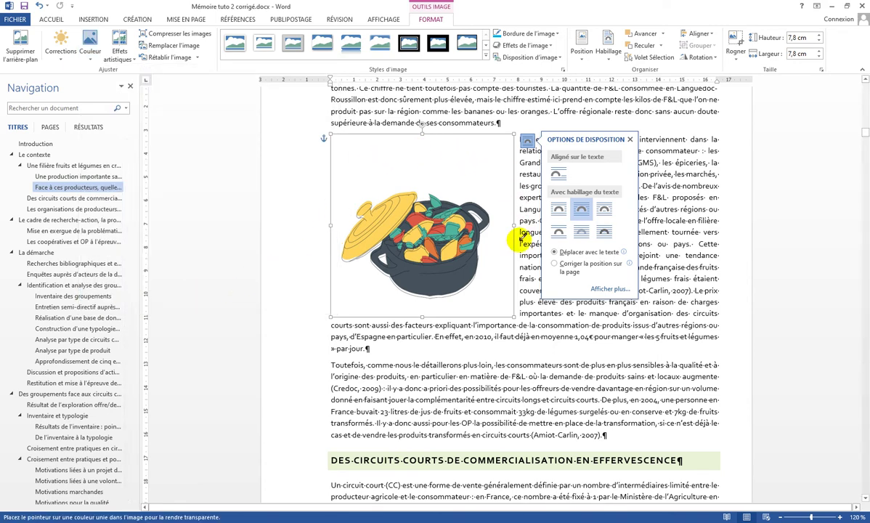
click(368, 164)
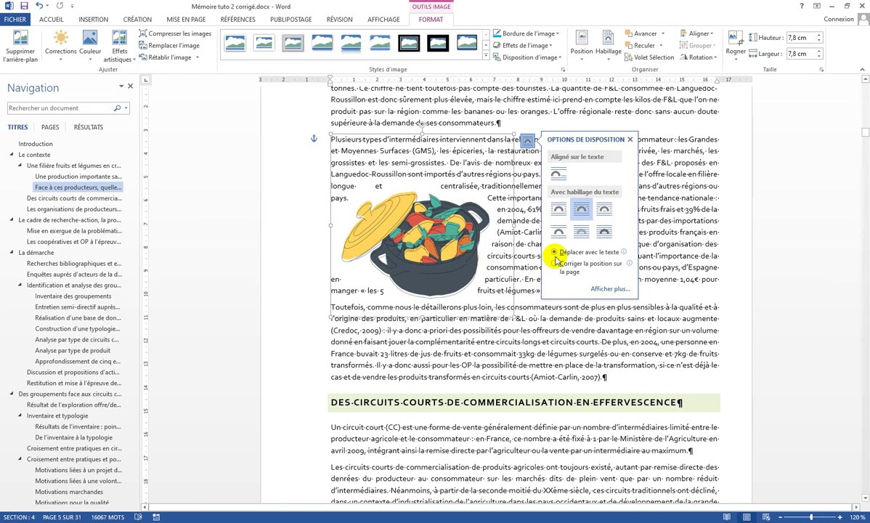
drag(504, 203, 605, 224)
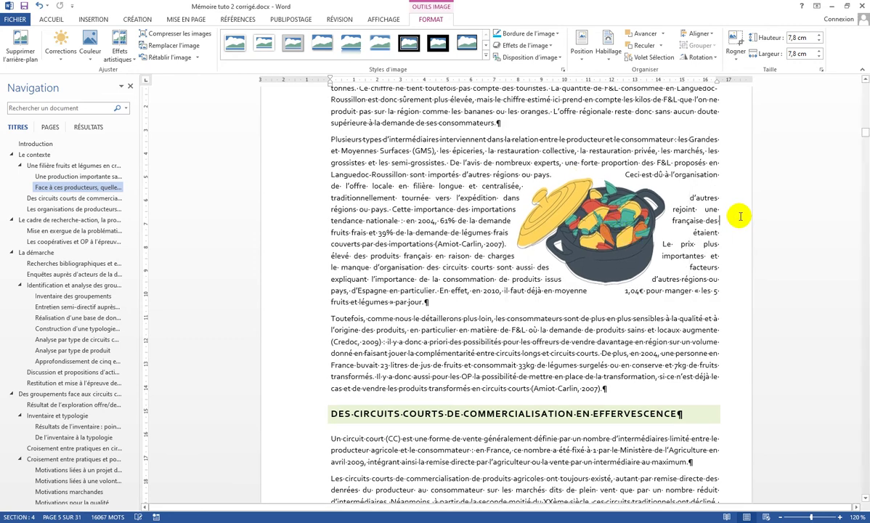
click(740, 217)
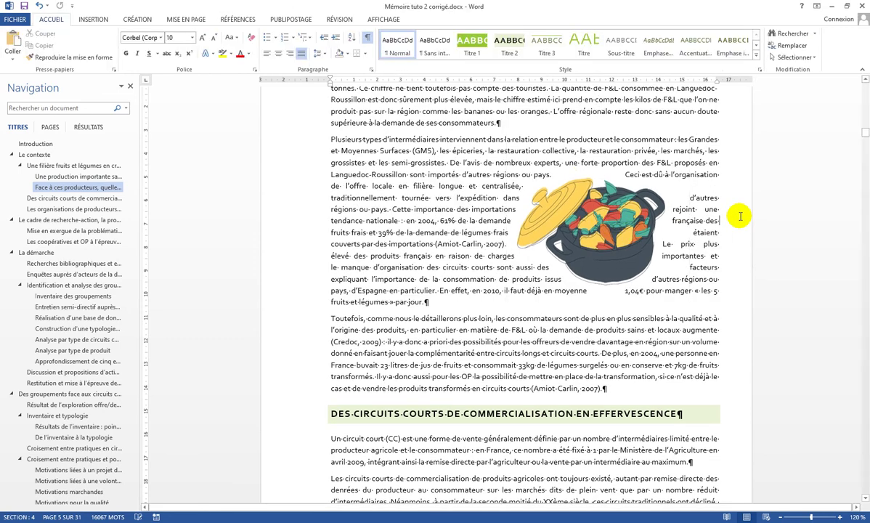
Step: Try the behind-text and in-front-of-text layouts on the cooking pot picture and return it to Rapproché wrapping
click(558, 208)
click(702, 129)
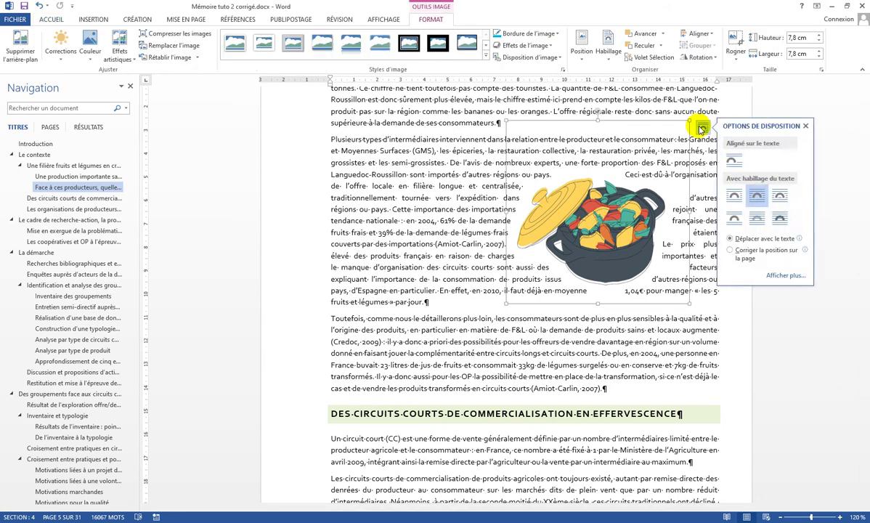
click(757, 220)
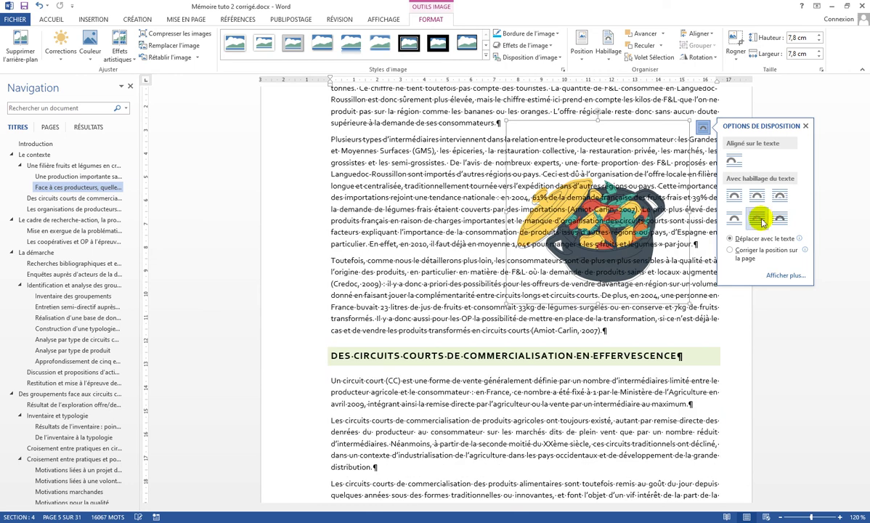
click(780, 220)
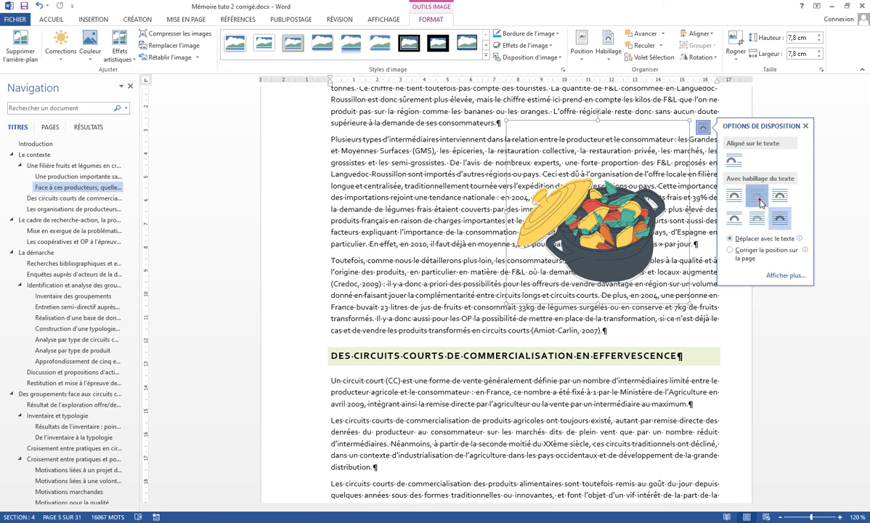
click(757, 198)
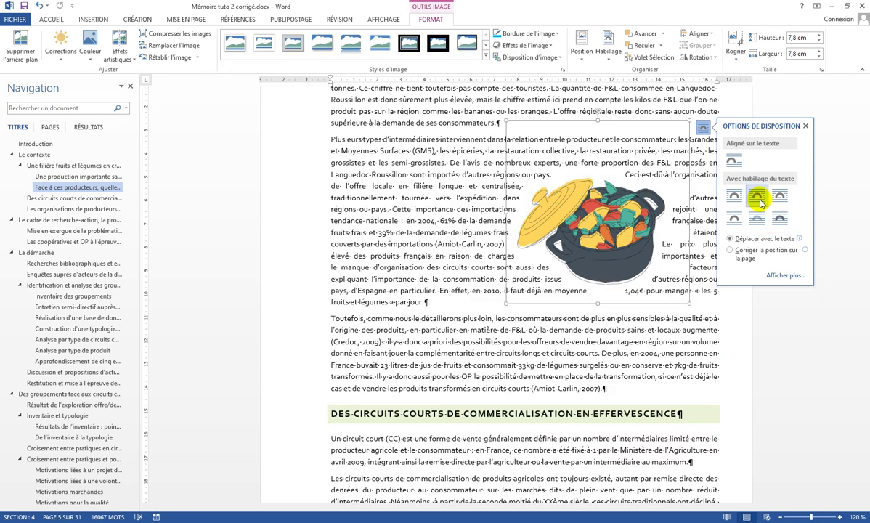
click(415, 216)
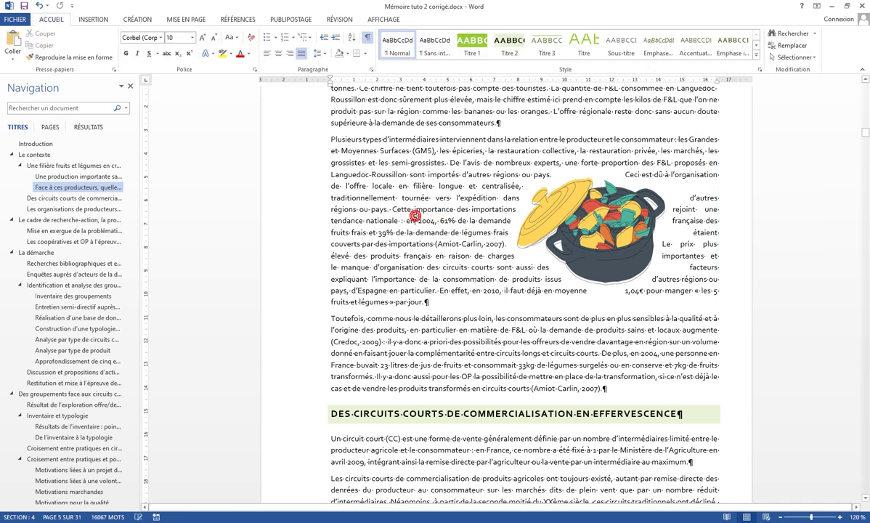